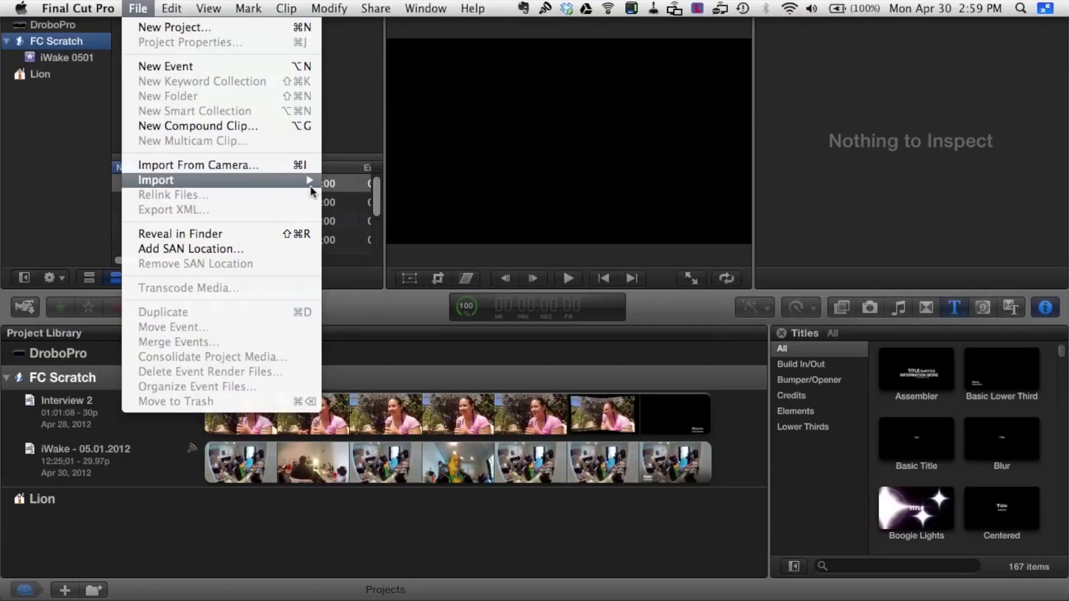
# Step: Open the import window and browse the GO PRO 2A camera card
pyautogui.moveTo(310, 188)
pyautogui.click(357, 179)
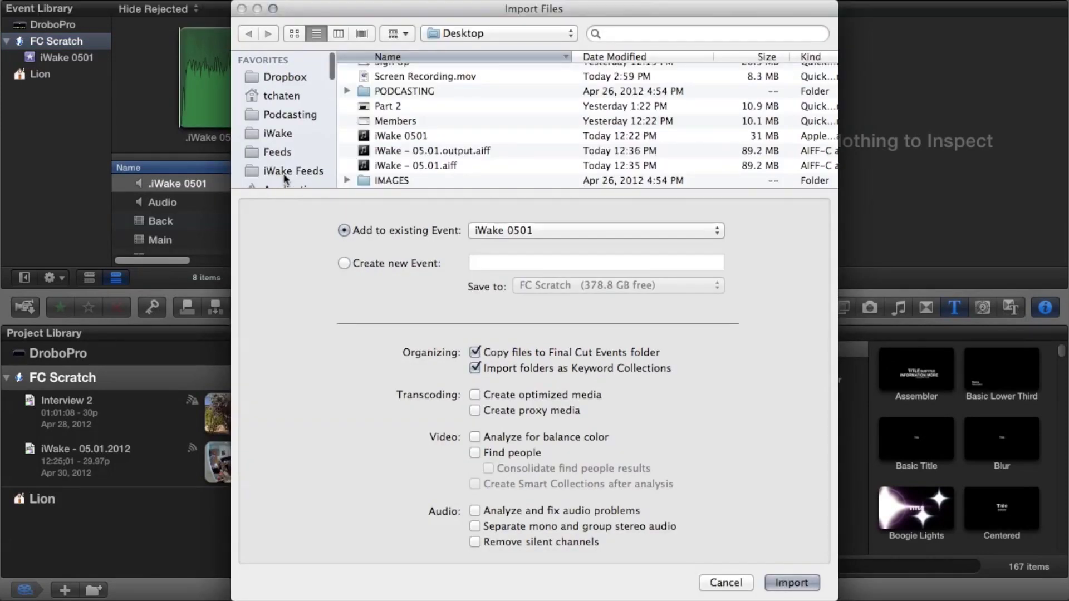
pyautogui.scroll(-10, 284, 178)
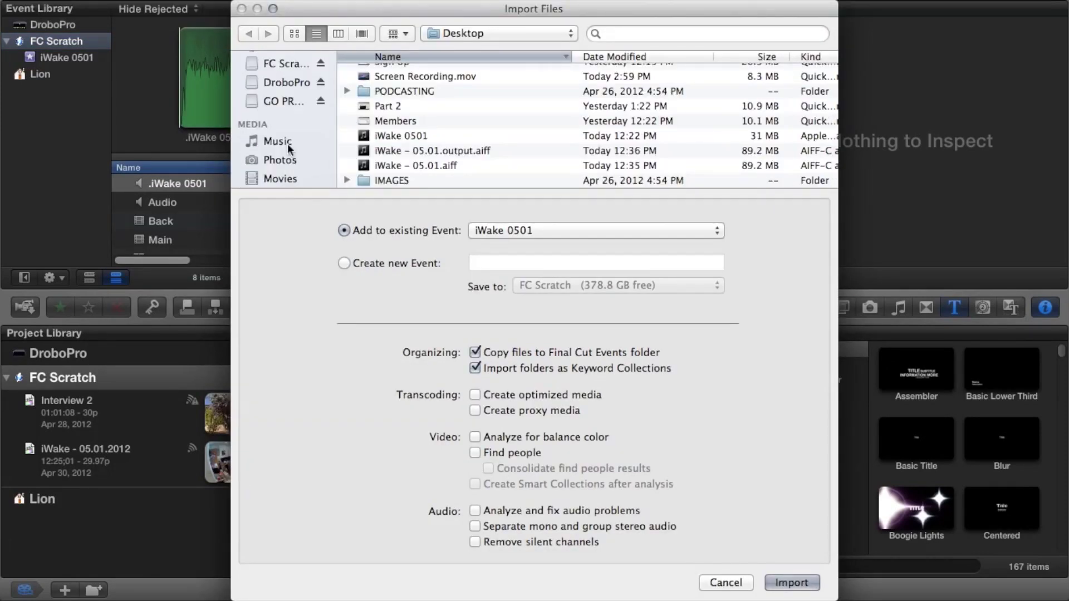
pyautogui.click(290, 102)
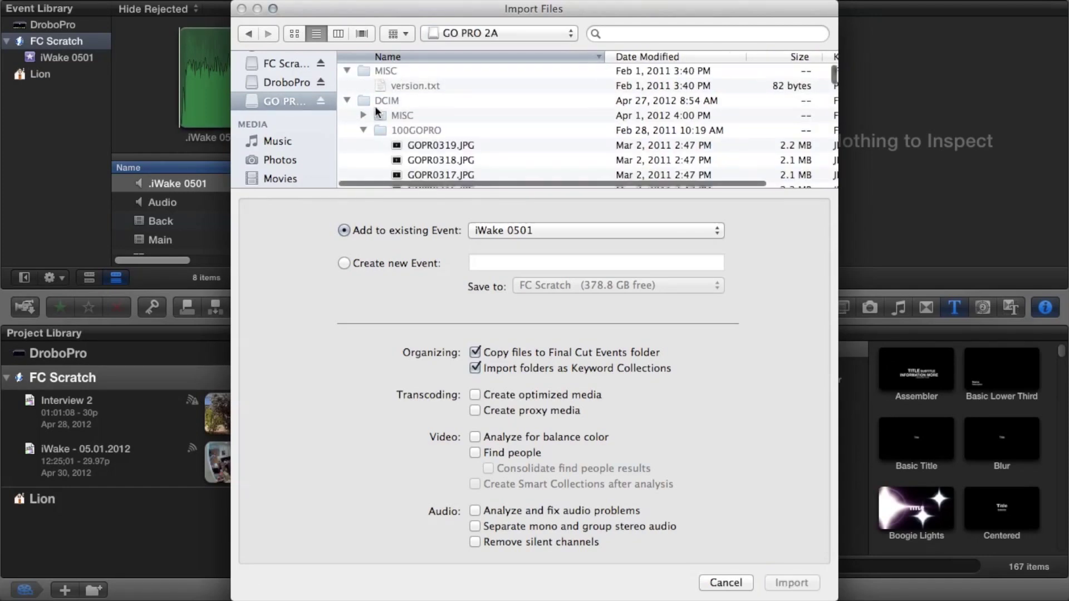
pyautogui.scroll(-3, 390, 114)
pyautogui.scroll(3, 434, 102)
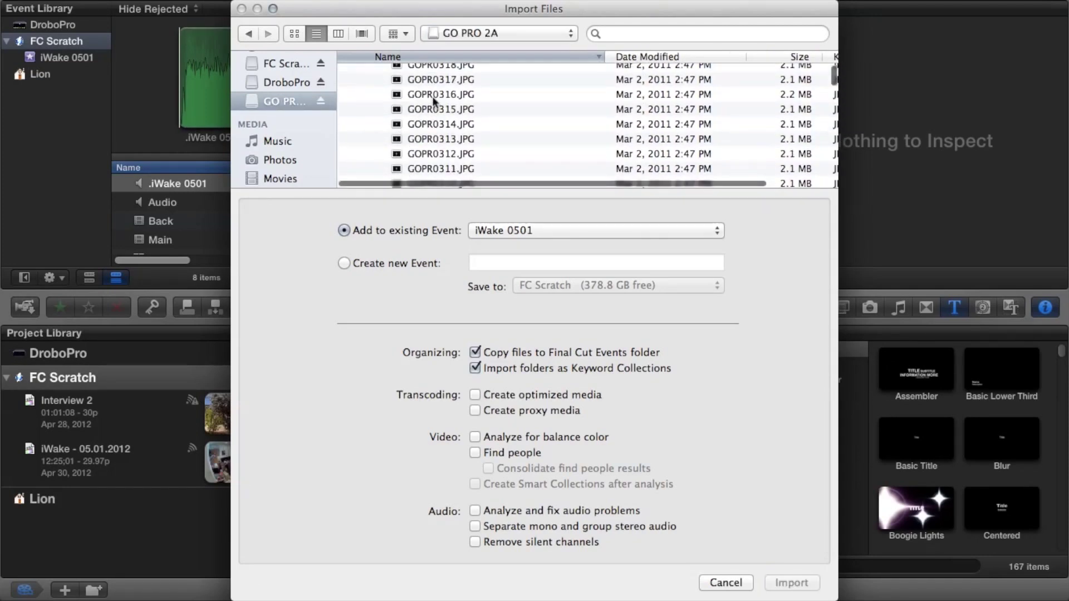
# Step: Sort the card's files by name in ascending order
pyautogui.click(458, 112)
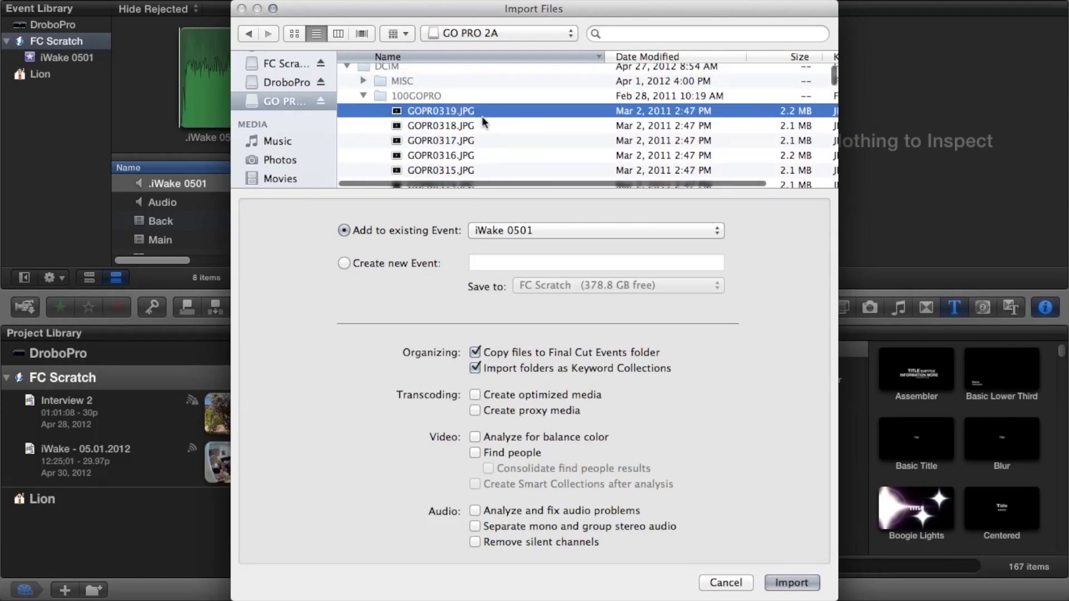
pyautogui.scroll(-10, 482, 116)
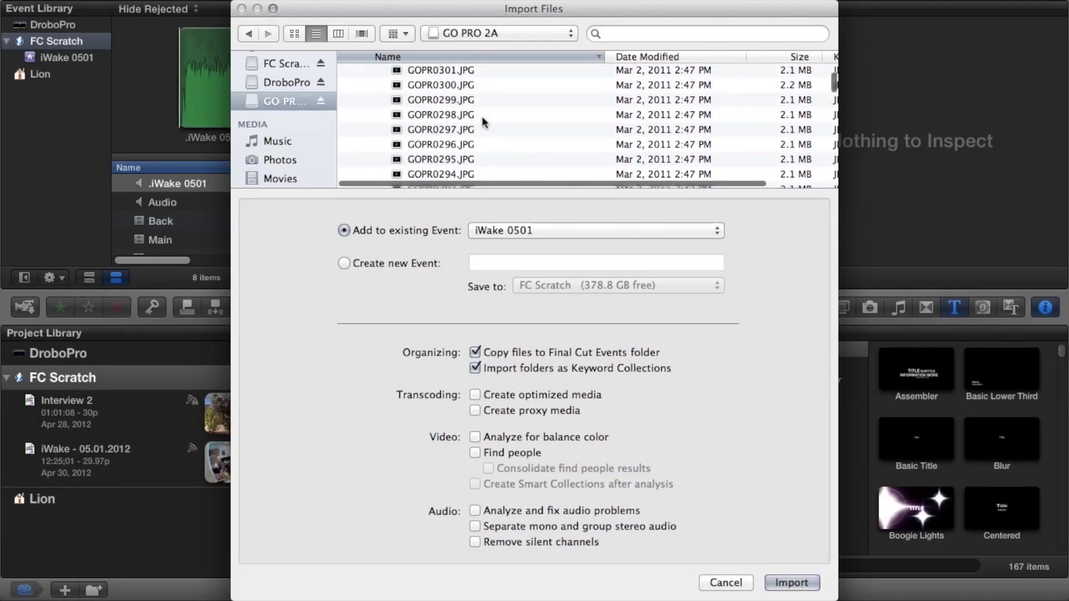
pyautogui.scroll(10, 482, 116)
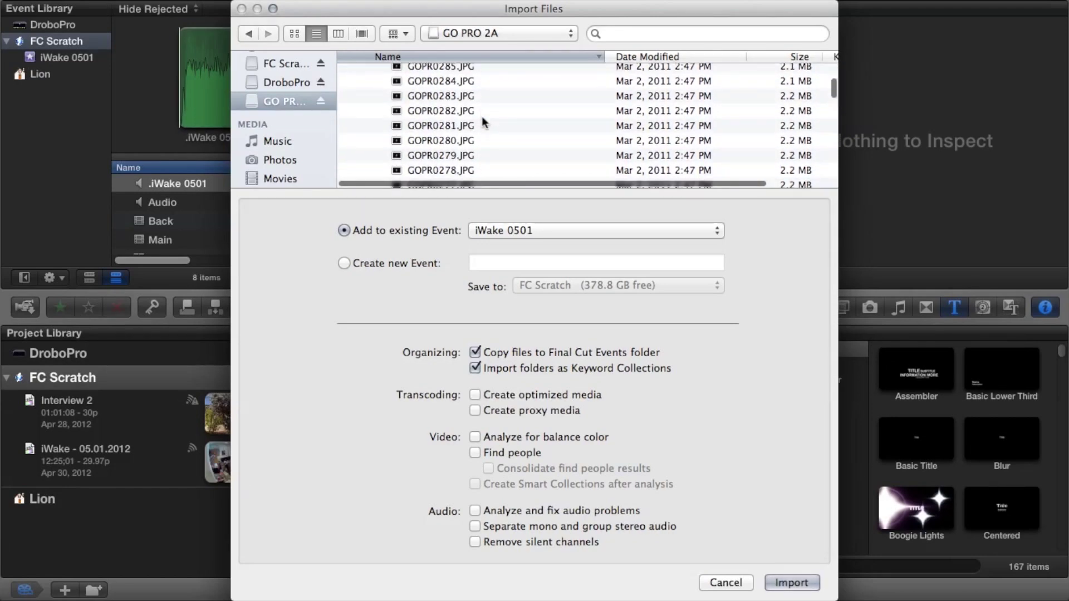
pyautogui.click(596, 54)
pyautogui.scroll(10, 498, 153)
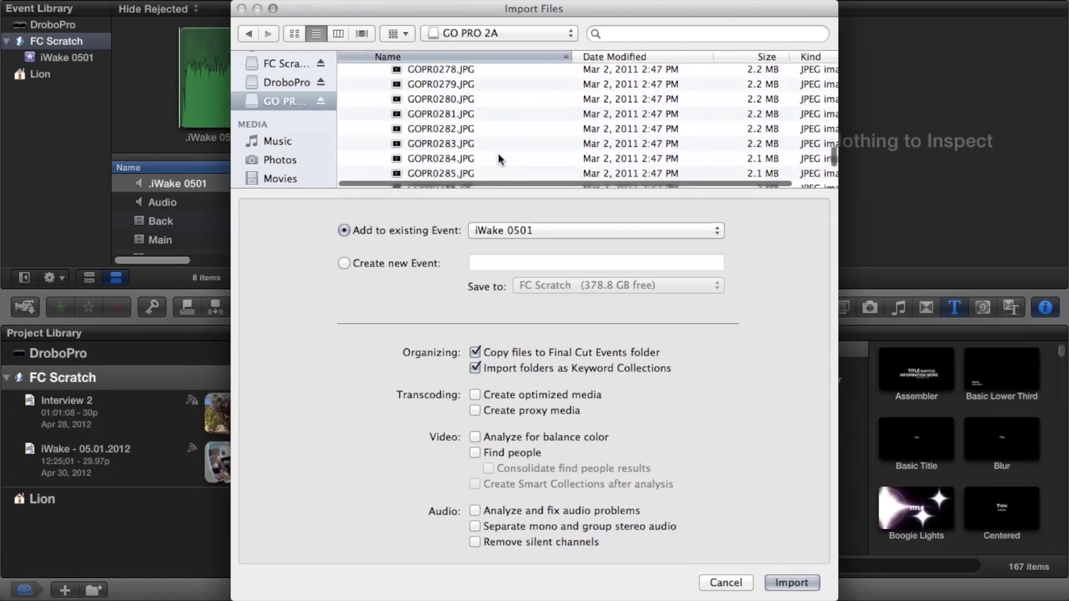
pyautogui.scroll(20, 498, 153)
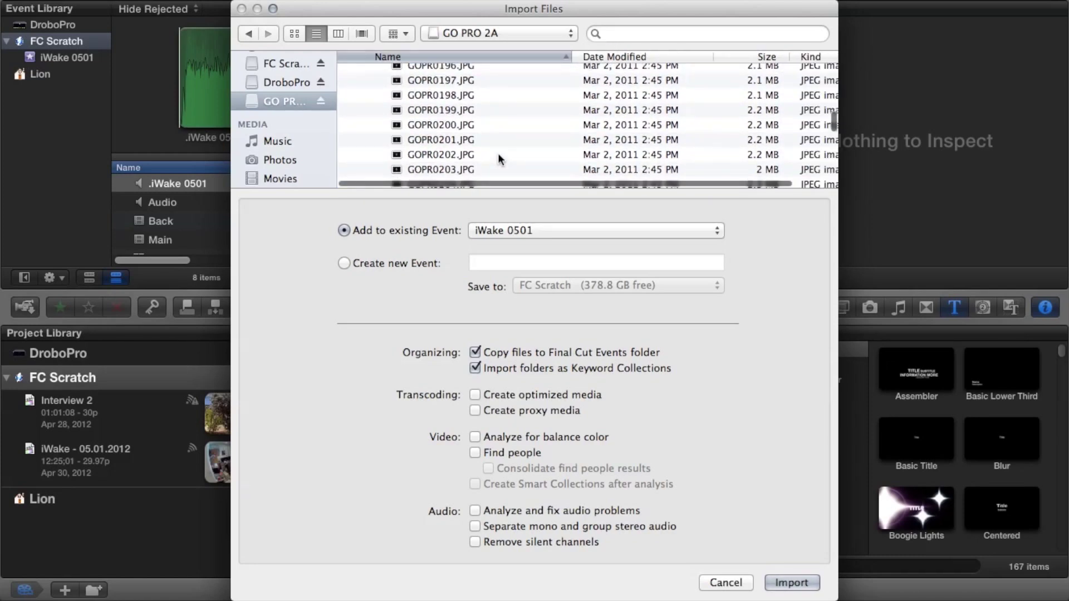
pyautogui.scroll(20, 498, 153)
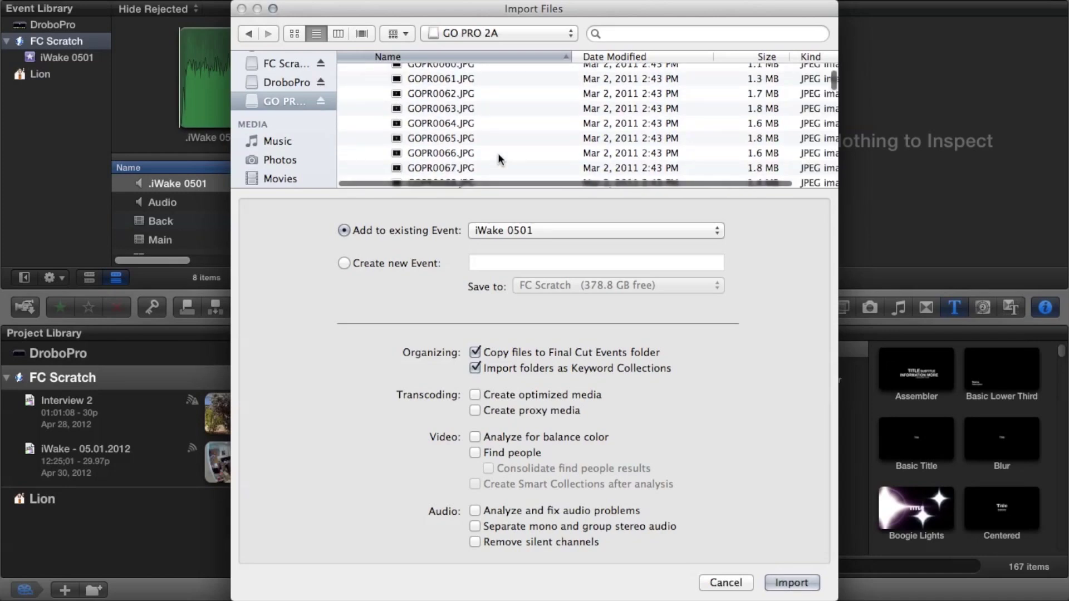
pyautogui.scroll(10, 497, 155)
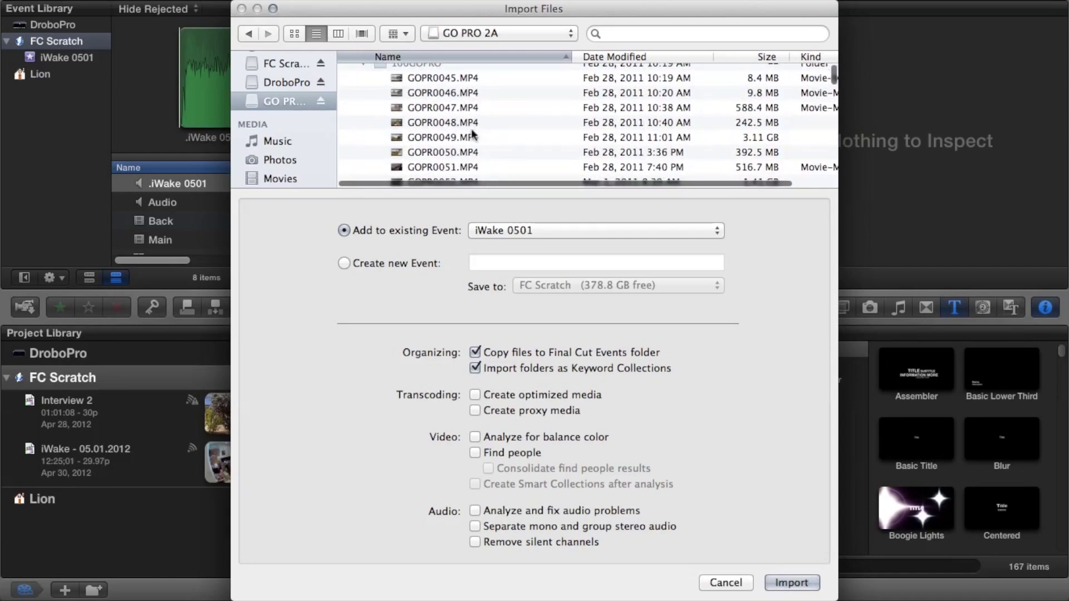
pyautogui.scroll(-3, 472, 135)
# Step: Select the stills GOPR0056.JPG through GOPR0319.JPG as one range
pyautogui.click(456, 136)
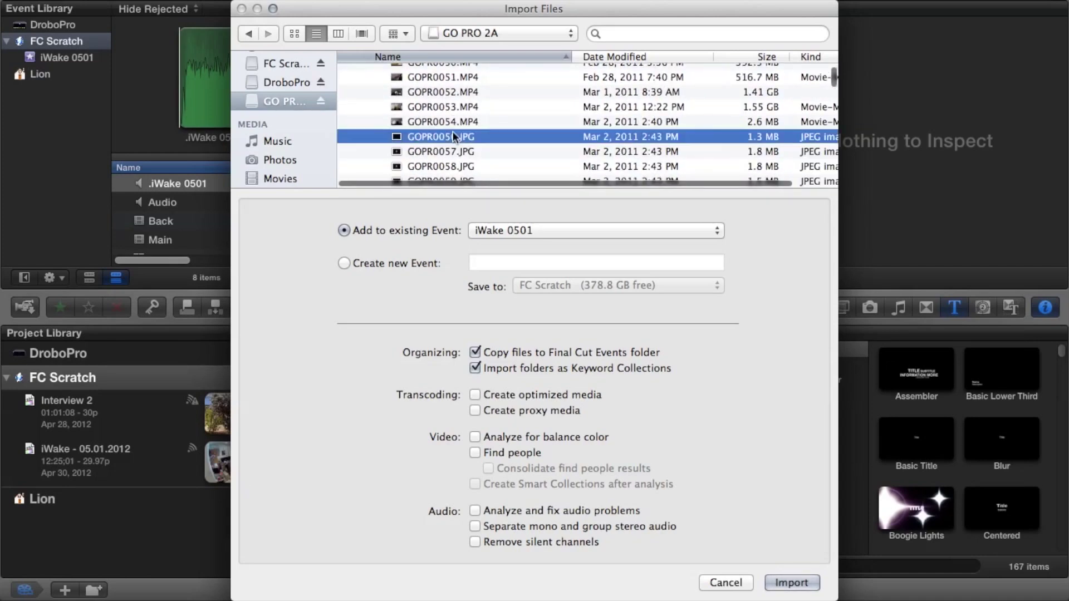
pyautogui.scroll(-15, 529, 133)
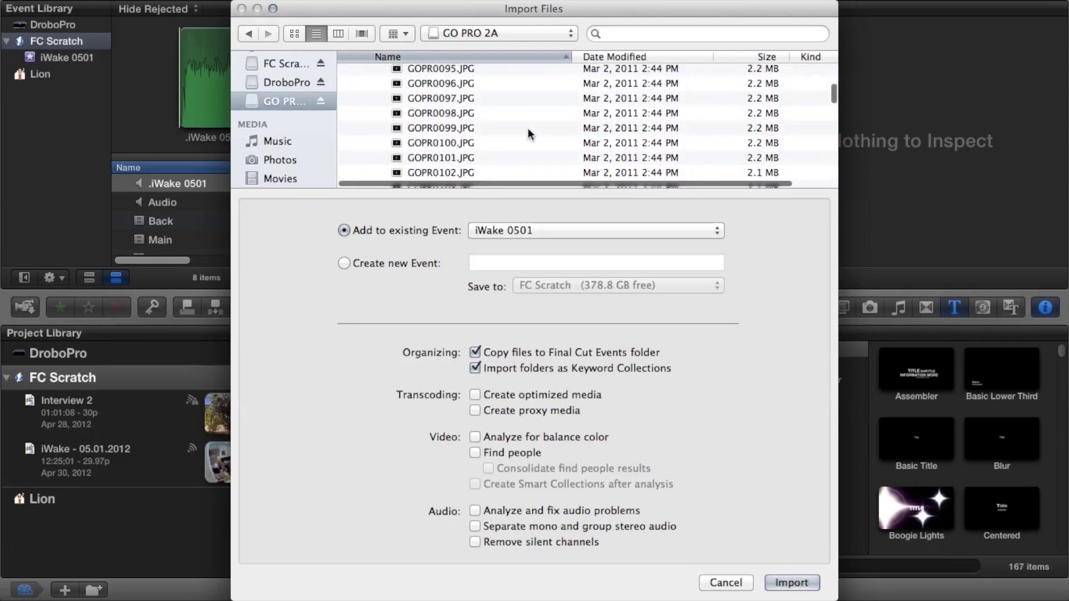
pyautogui.scroll(-20, 529, 133)
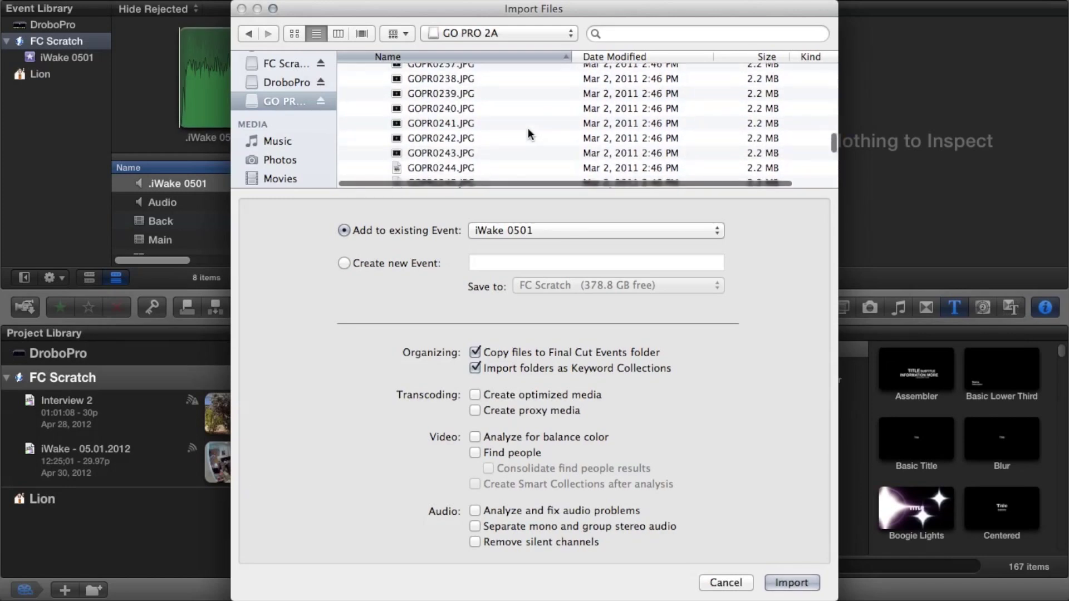
pyautogui.scroll(-15, 529, 133)
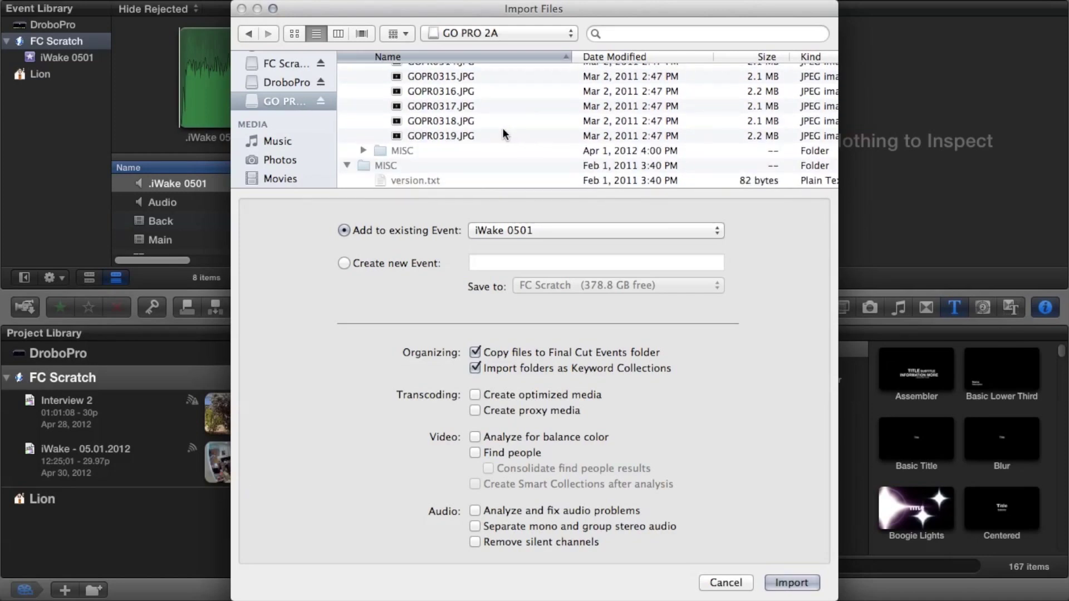
pyautogui.keyDown('shift'); pyautogui.click(503, 136); pyautogui.keyUp('shift')
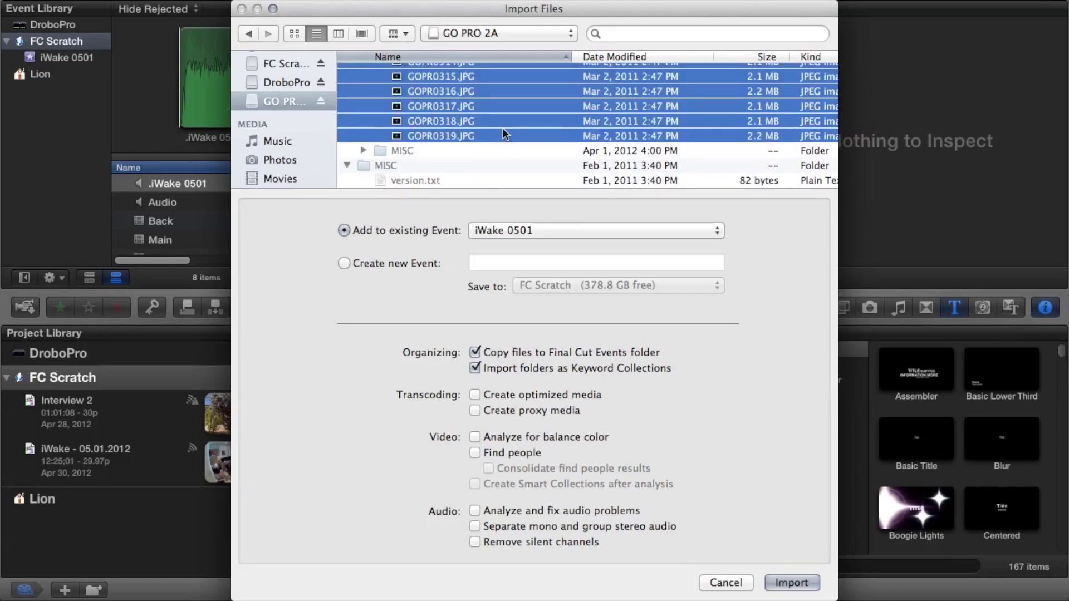
# Step: Import the selected stills into a new event named TL Test
pyautogui.click(412, 263)
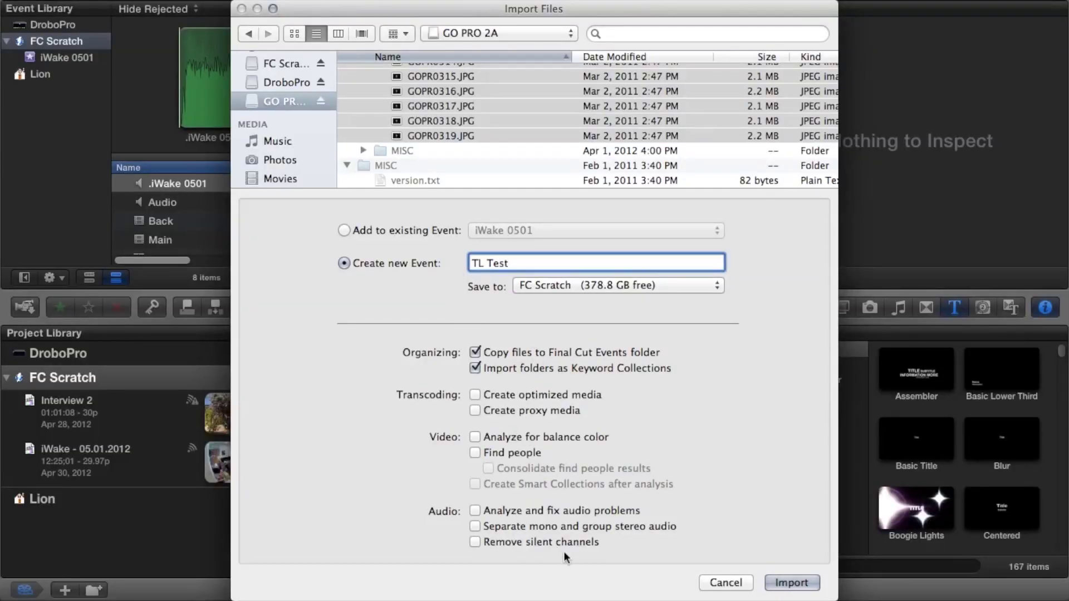
pyautogui.click(790, 583)
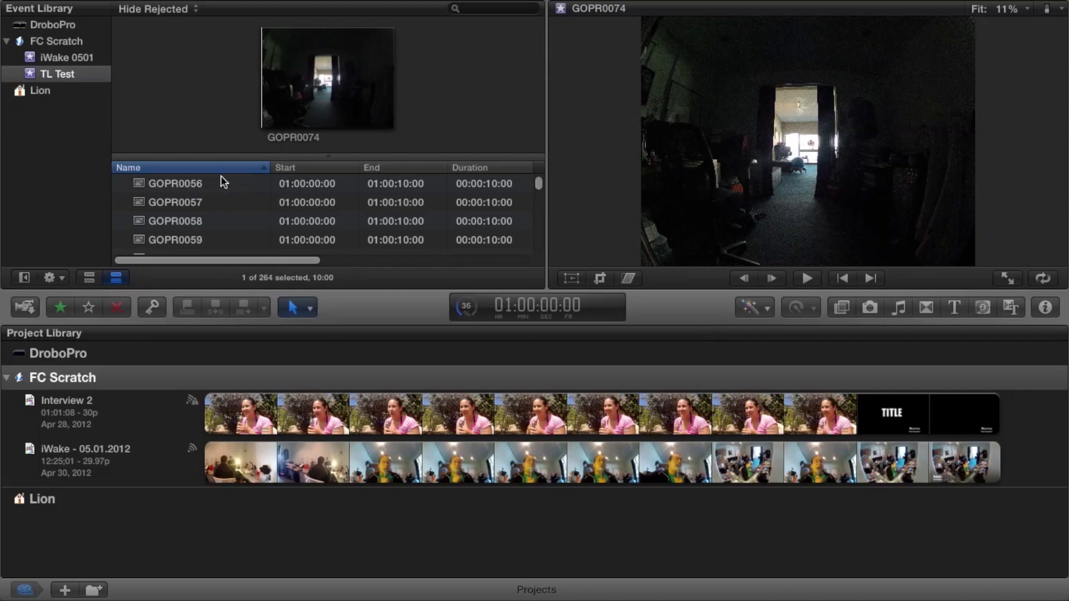
# Step: Select GOPR0056, the first of the 264 stills in the TL Test event
pyautogui.click(211, 191)
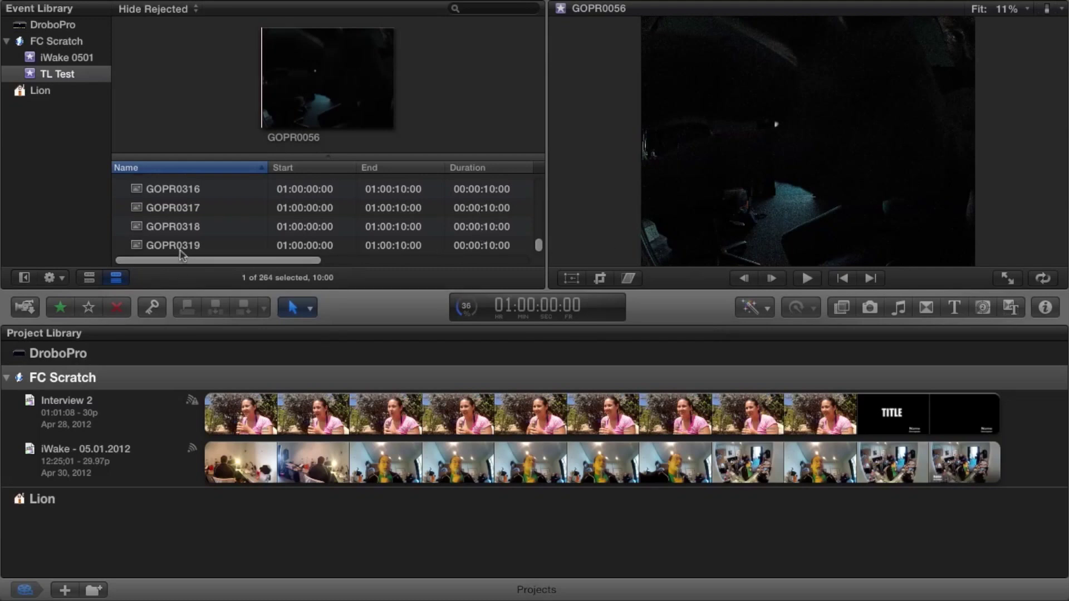
pyautogui.scroll(20, 181, 254)
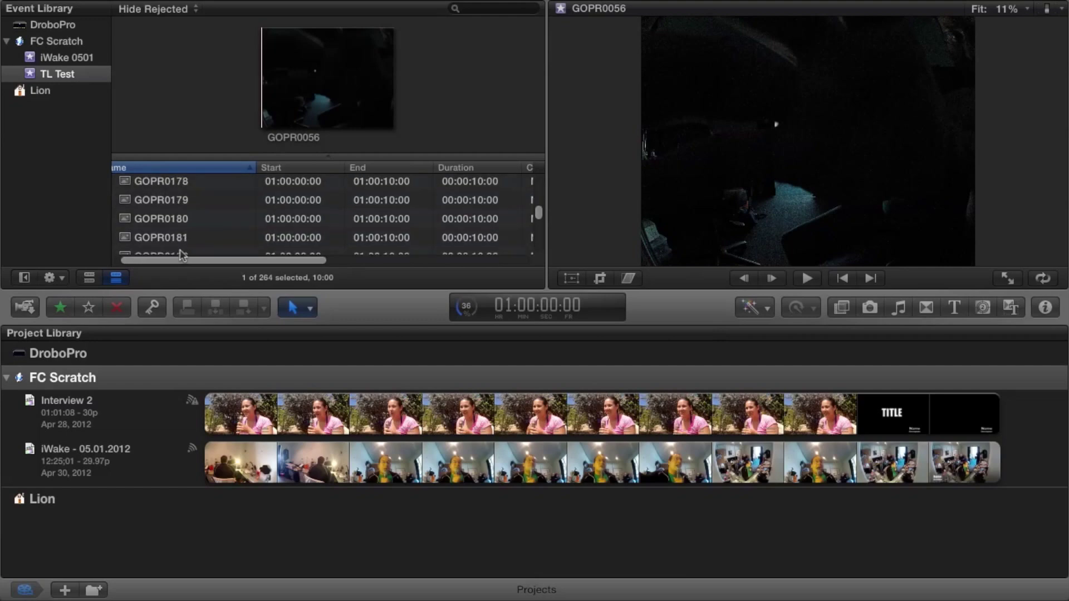
pyautogui.scroll(15, 181, 254)
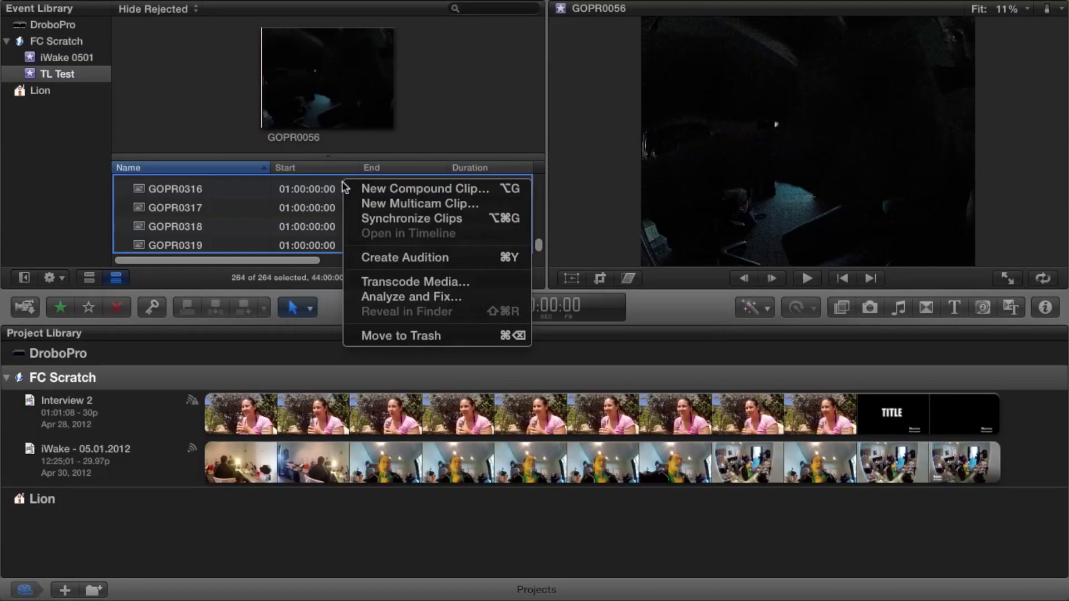
# Step: Make a compound clip named C from all 264 selected stills
pyautogui.click(402, 191)
pyautogui.hotkey('alt', 'g')
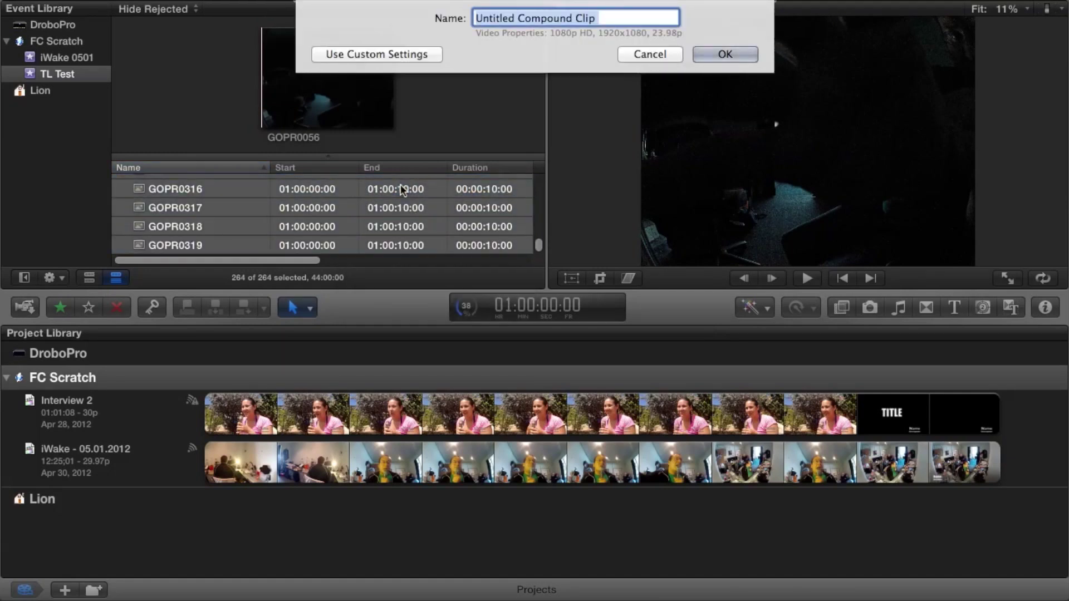
pyautogui.write('C')
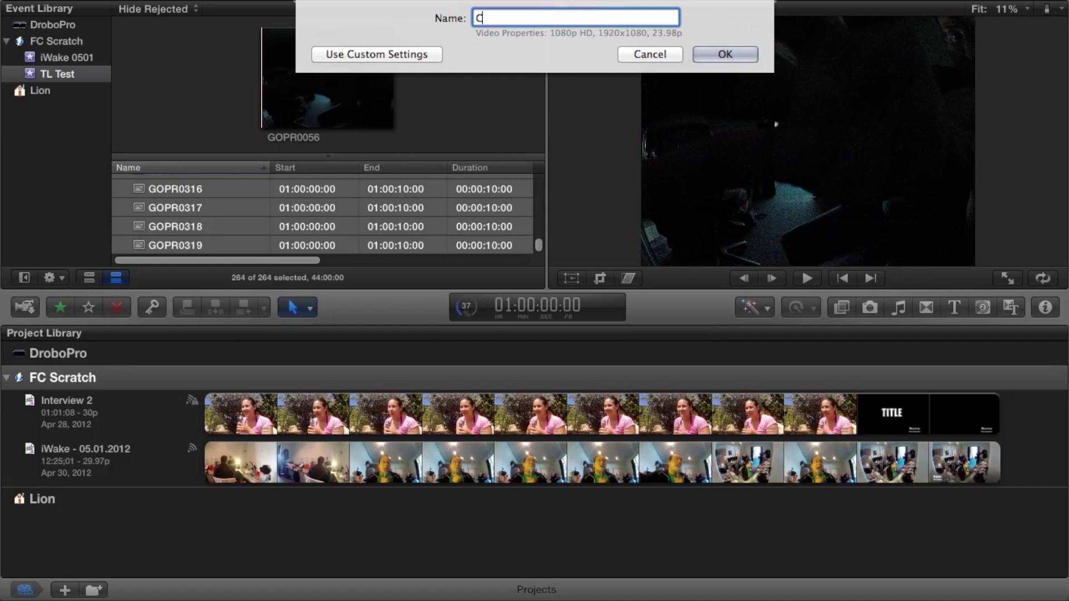
pyautogui.press('Escape')
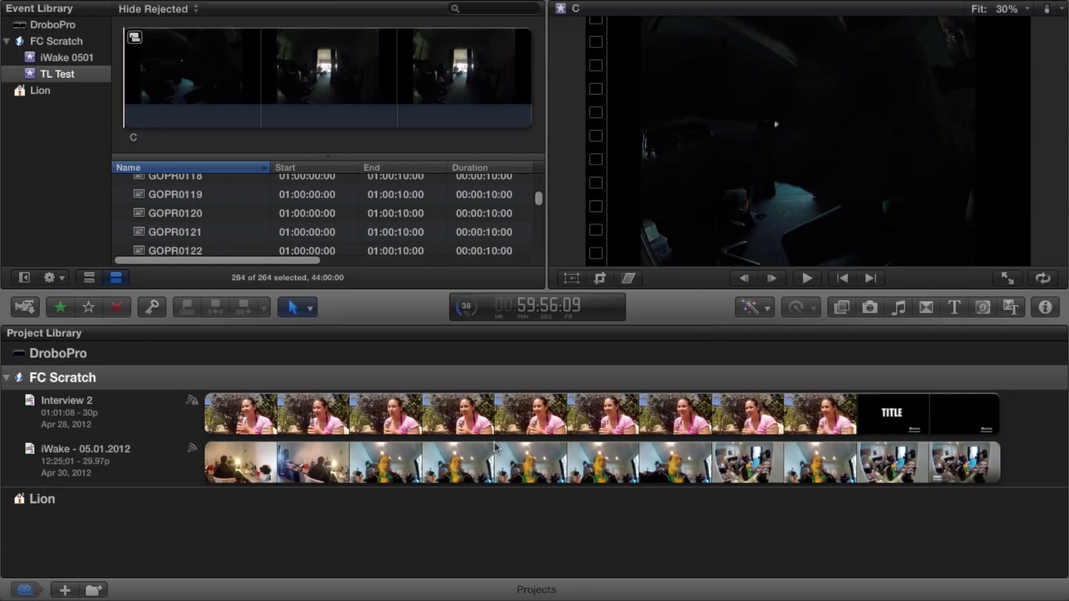
# Step: Create a project named Test and append compound clip C to its timeline
pyautogui.click(72, 590)
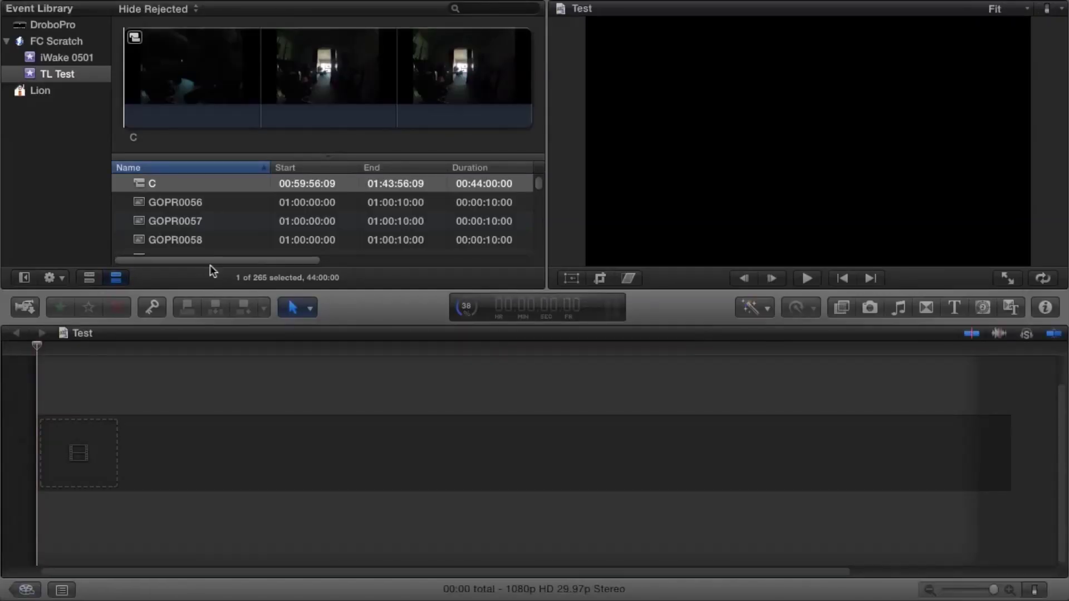
pyautogui.click(172, 186)
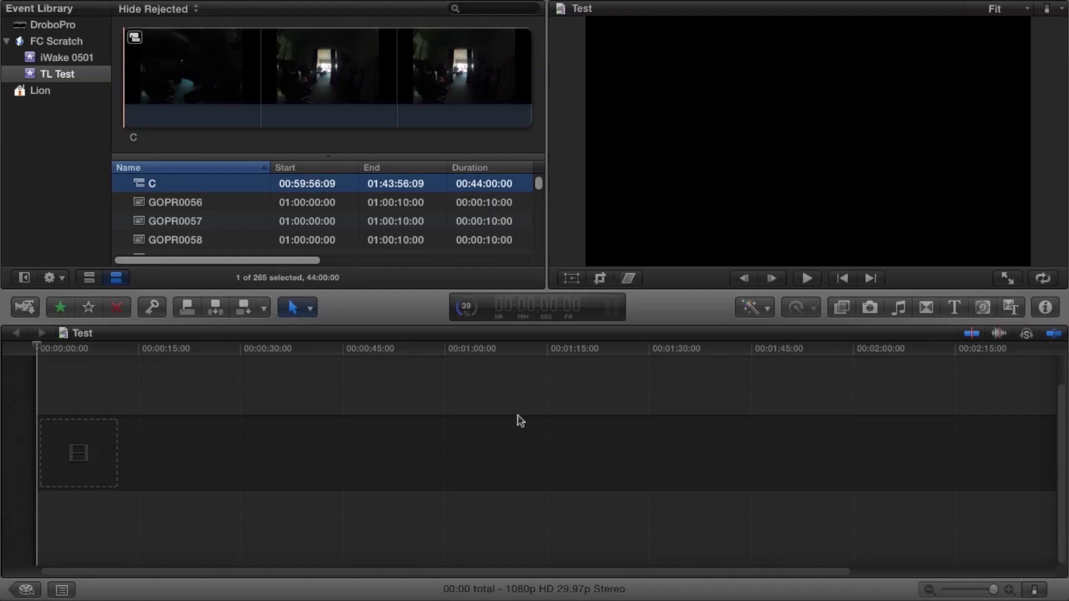
pyautogui.press('e')
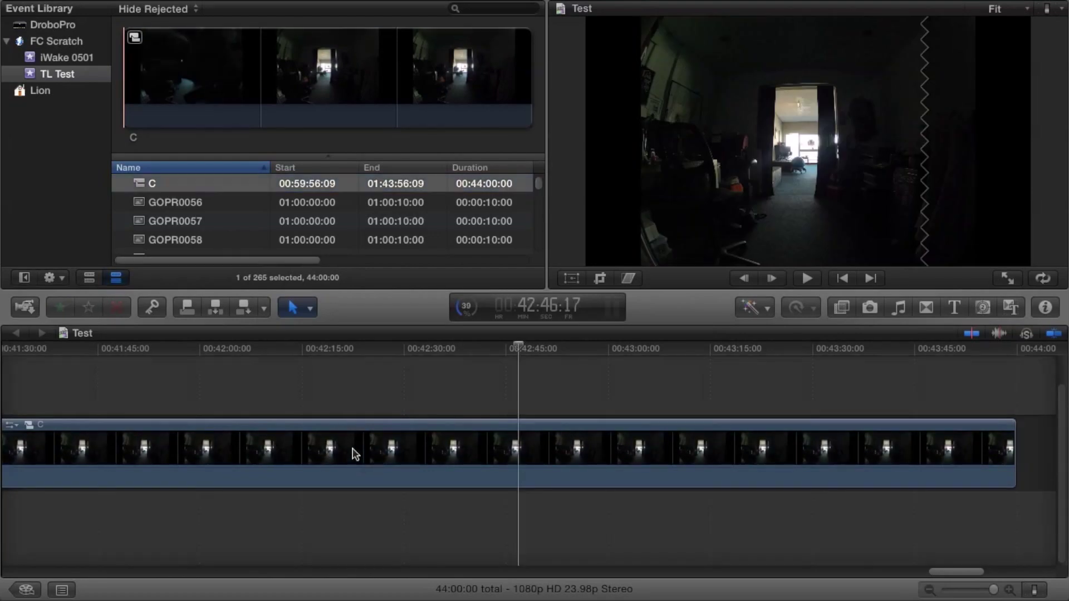
# Step: Set clip C in the Test timeline to 20x fast speed, making it 2:12 long
pyautogui.hscroll(2, 450, 449)
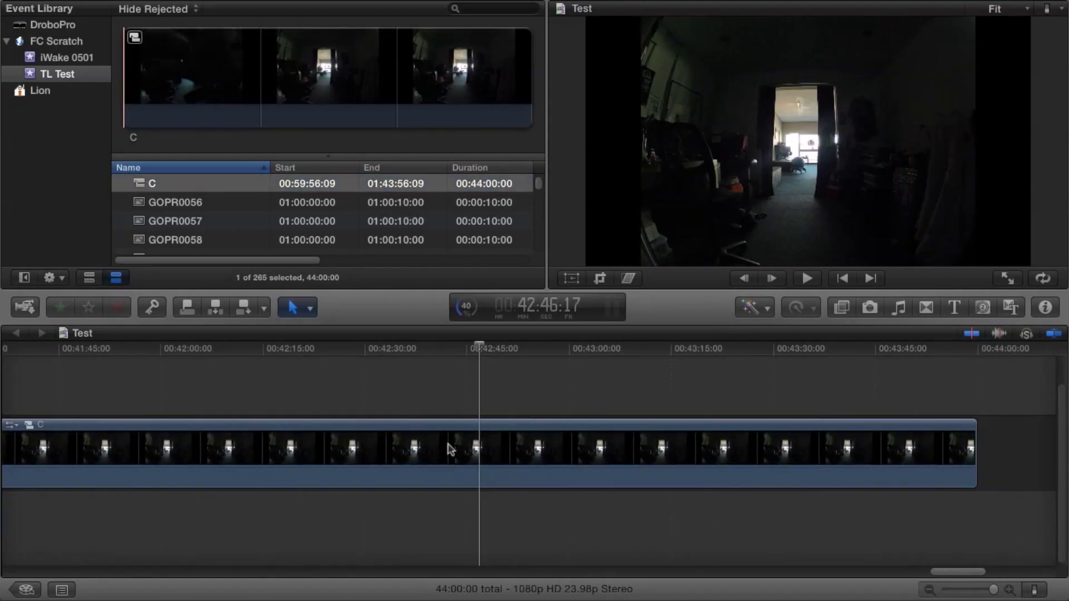
pyautogui.click(451, 449)
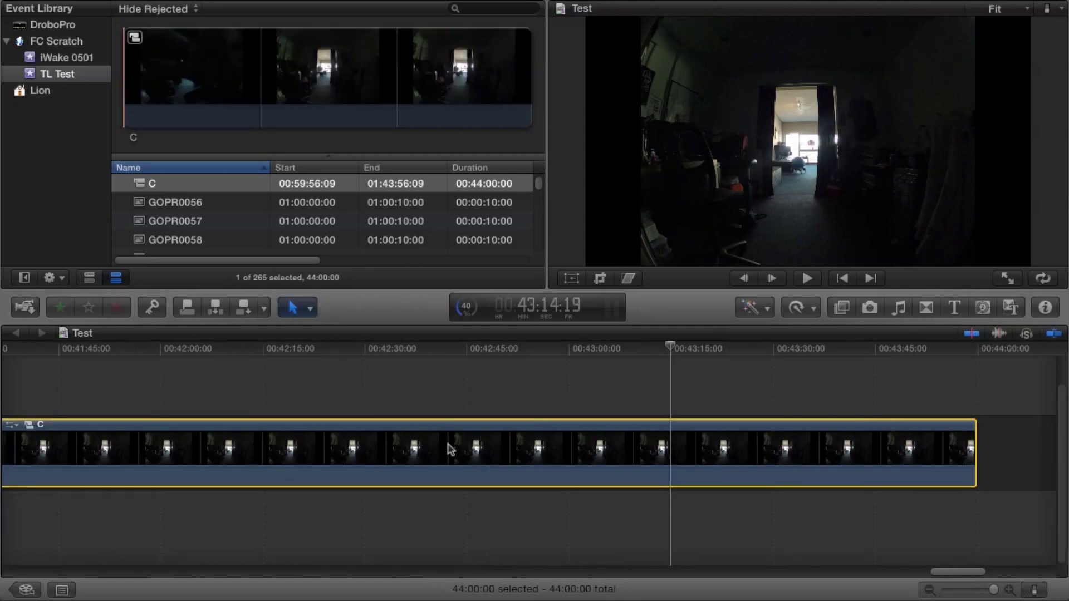
pyautogui.press('s')
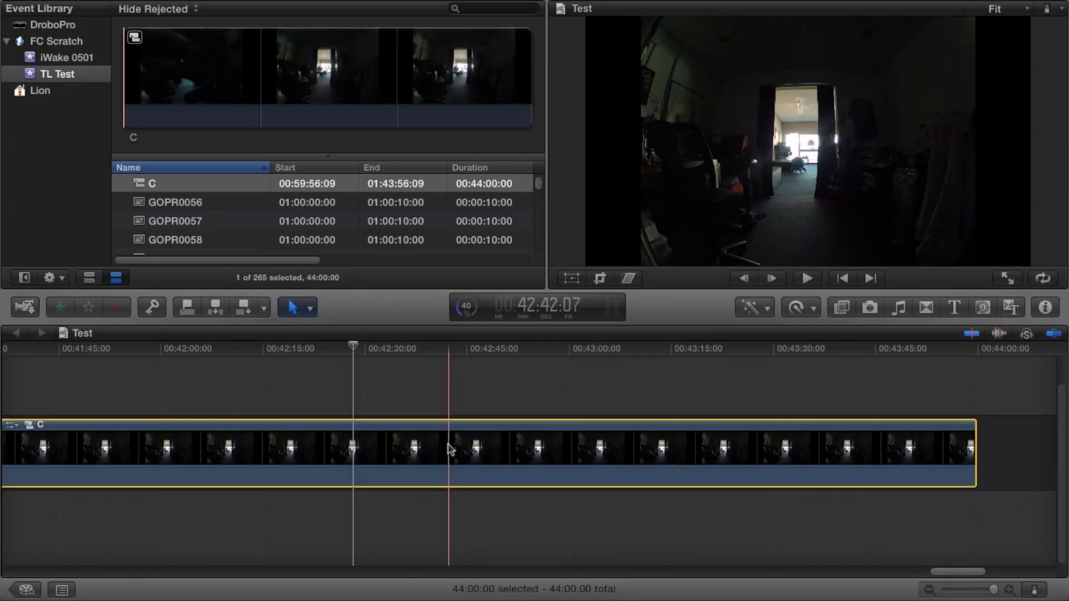
pyautogui.click(451, 450)
pyautogui.press('super+r')
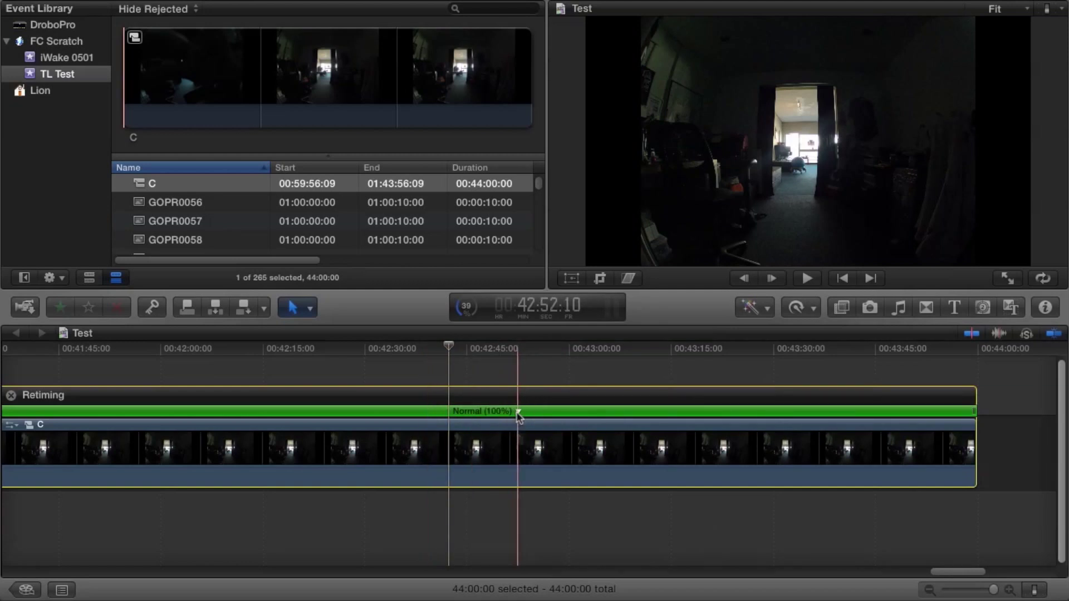
pyautogui.click(518, 412)
pyautogui.moveTo(562, 441)
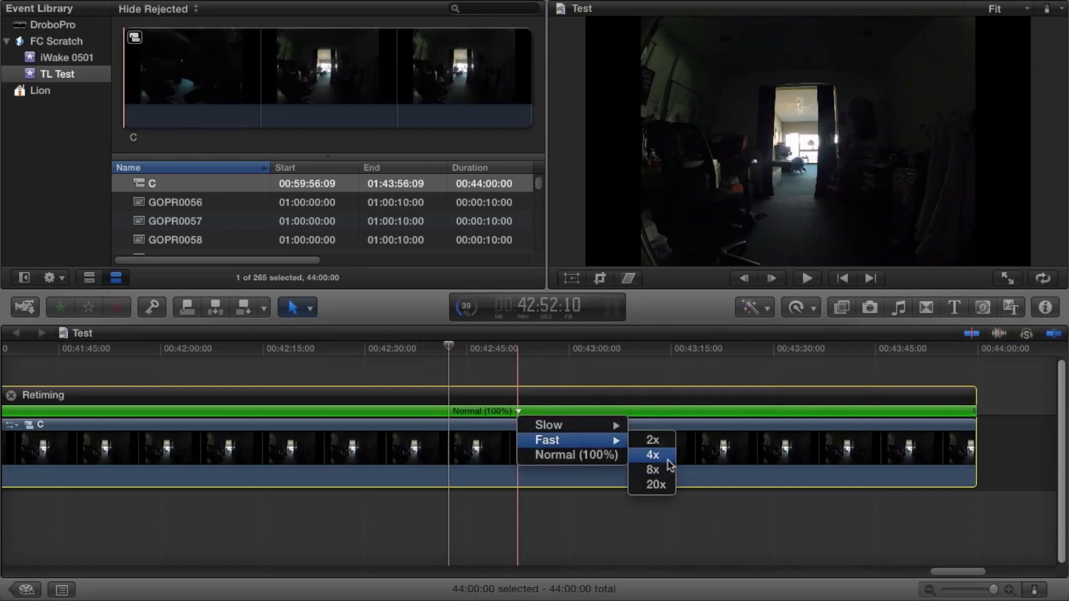
pyautogui.click(661, 484)
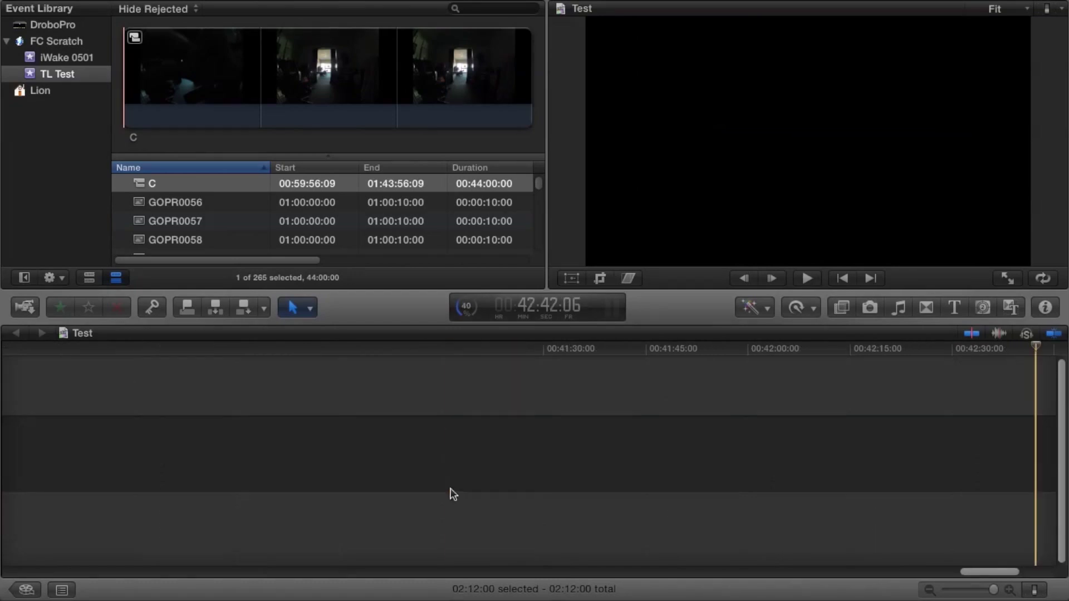
# Step: Shorten clip C to about 15 seconds, 17328% speed, and check background tasks
pyautogui.hscroll(-15, 454, 494)
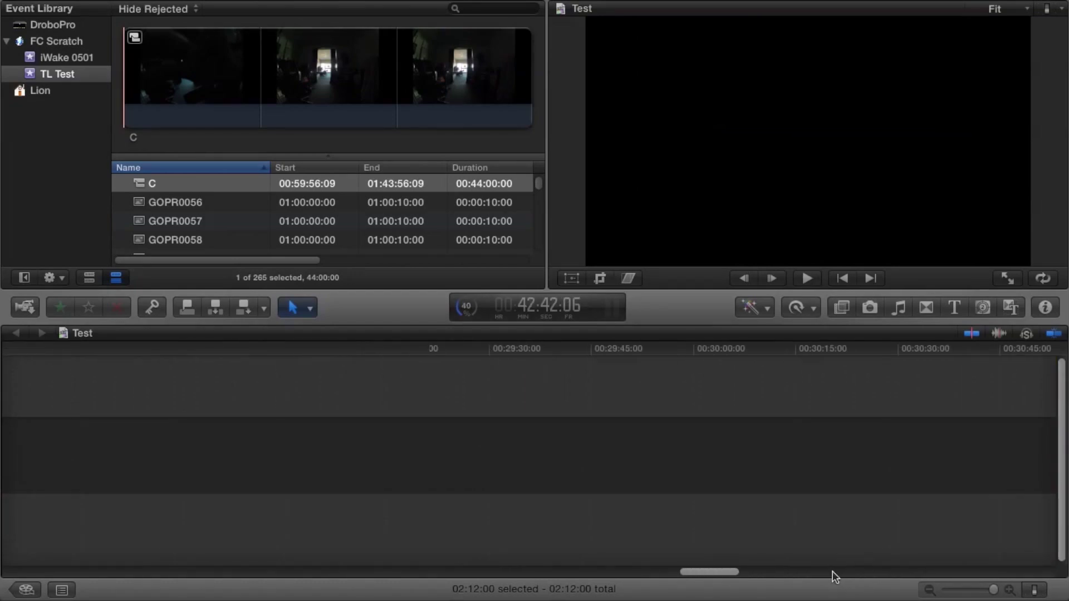
pyautogui.moveTo(702, 571); pyautogui.dragTo(35, 571)
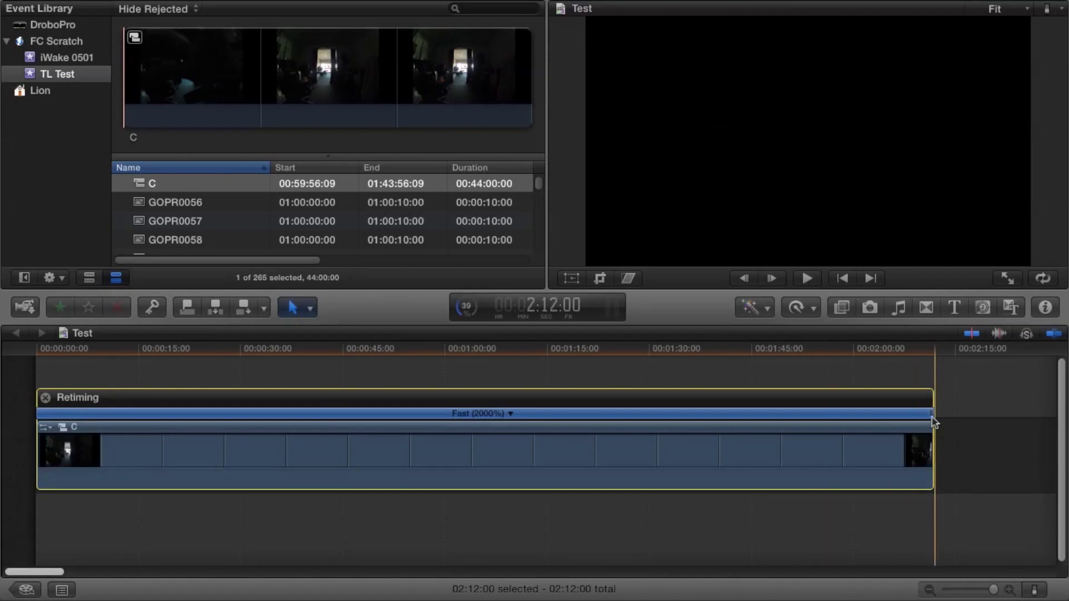
pyautogui.moveTo(930, 416); pyautogui.dragTo(133, 398)
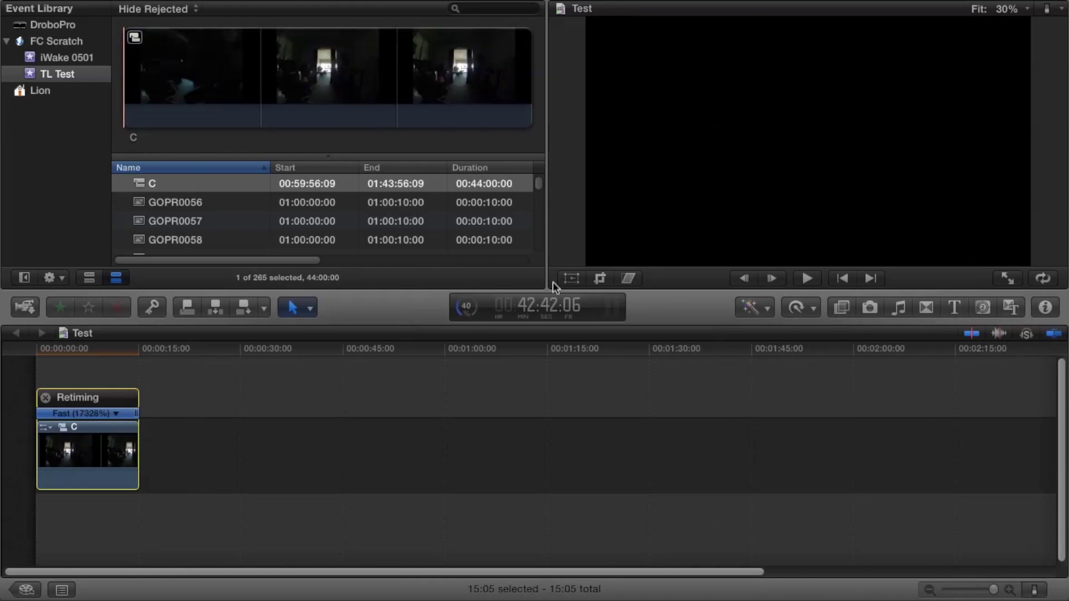
pyautogui.click(471, 310)
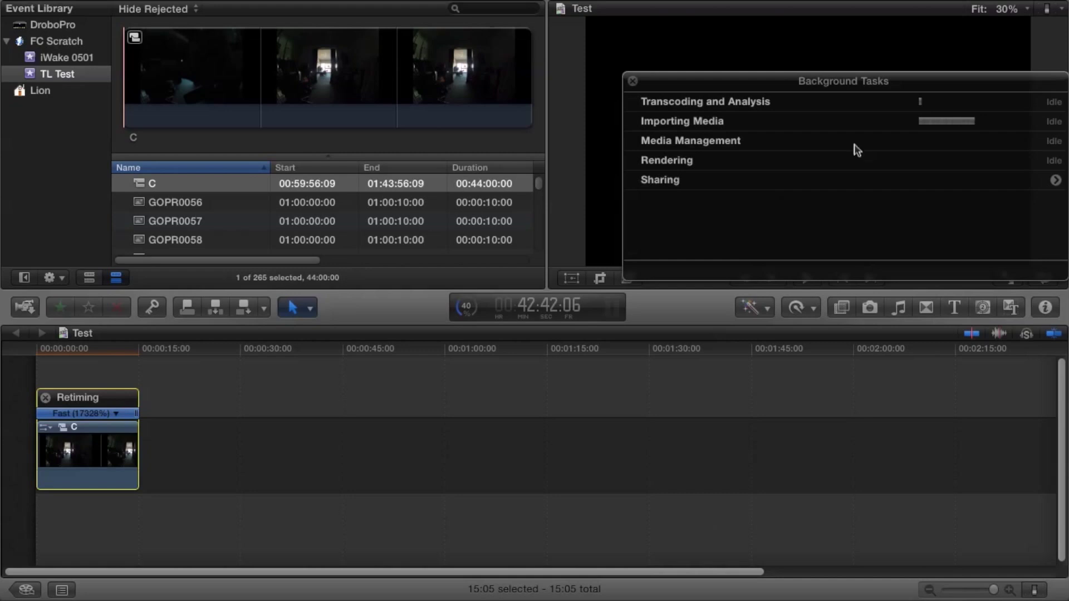
# Step: Move the Background Tasks window aside and play the sped-up time-lapse
pyautogui.moveTo(857, 151); pyautogui.dragTo(779, 129)
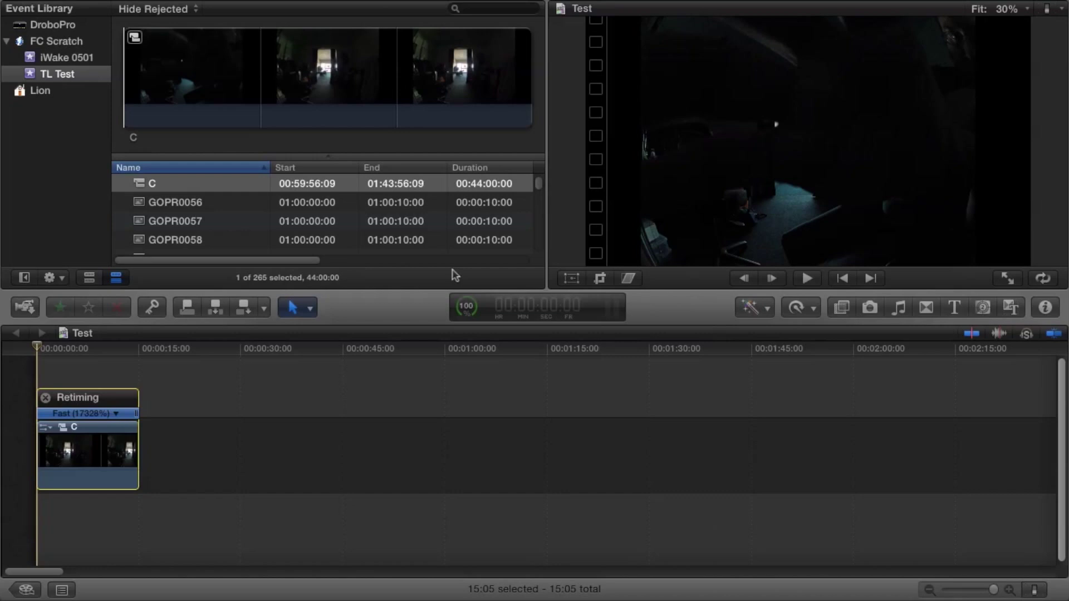
pyautogui.press('space')
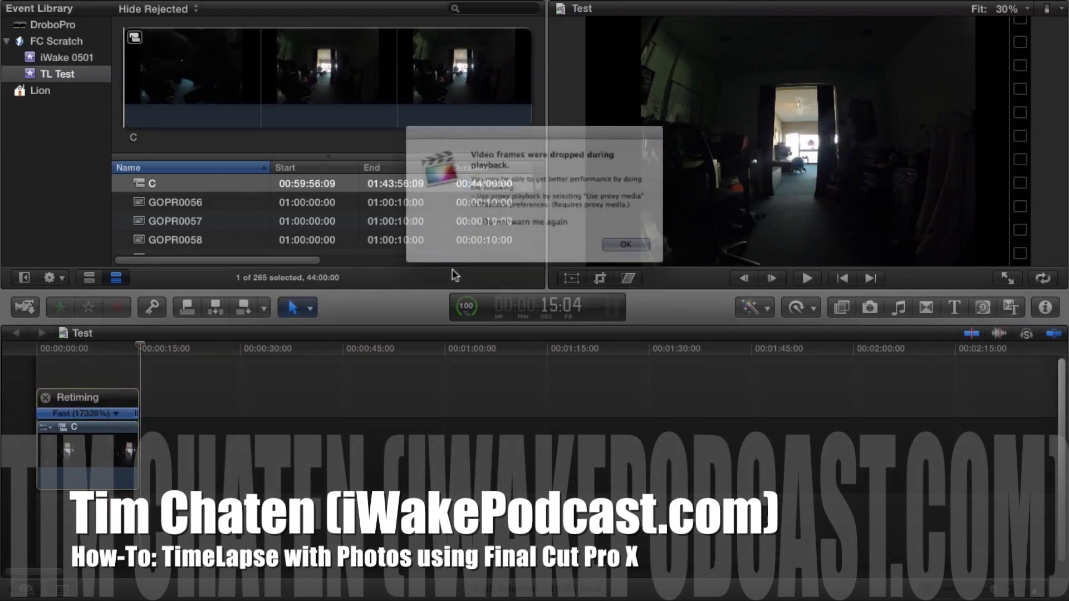
# Step: Close the dropped-frames warning after the 15:04 time-lapse finishes playing
pyautogui.press('Return')
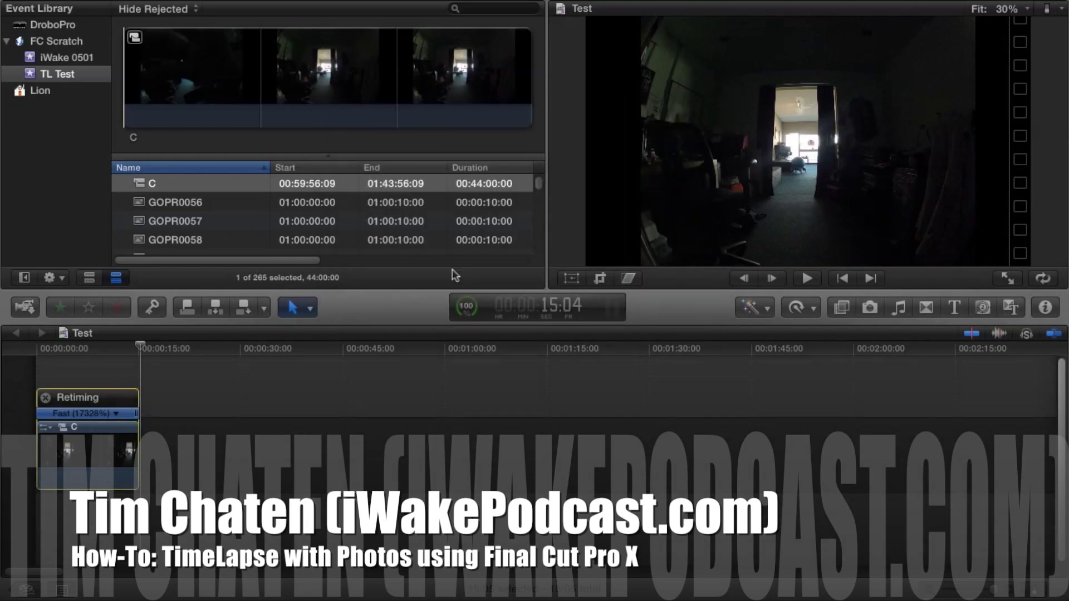